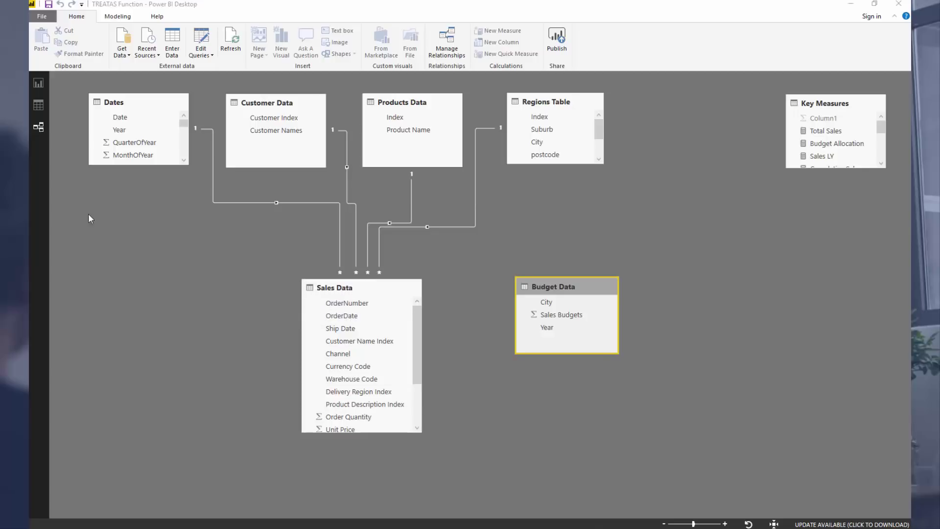
Return to the report page and make the Year and City table wider and shorter
click(39, 82)
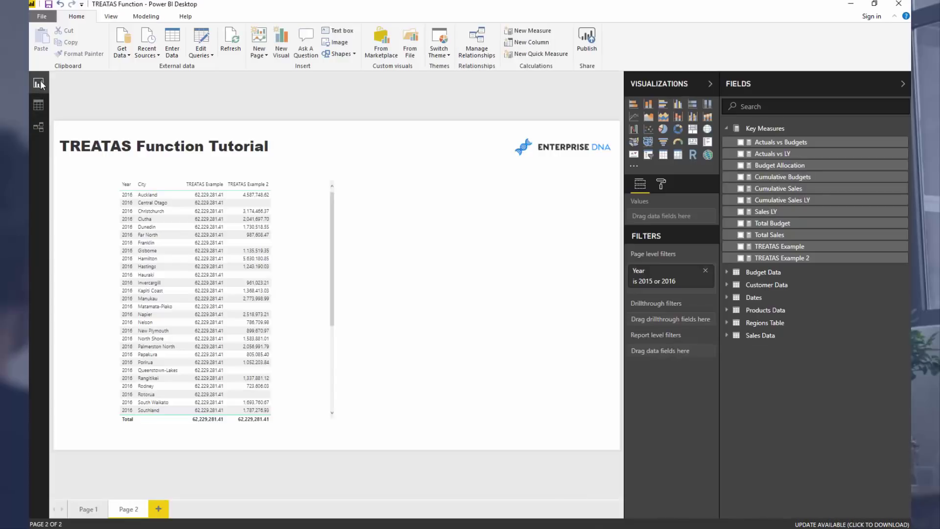
drag(322, 241, 333, 242)
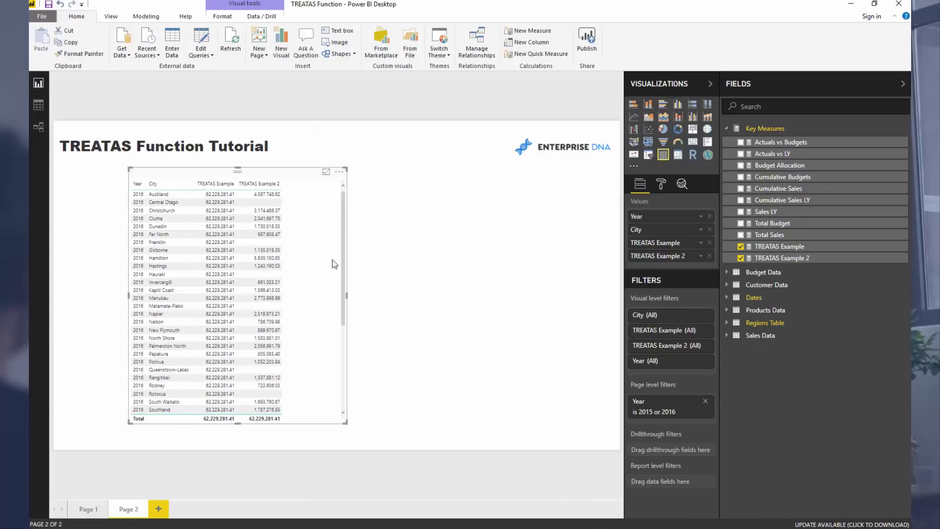
click(370, 407)
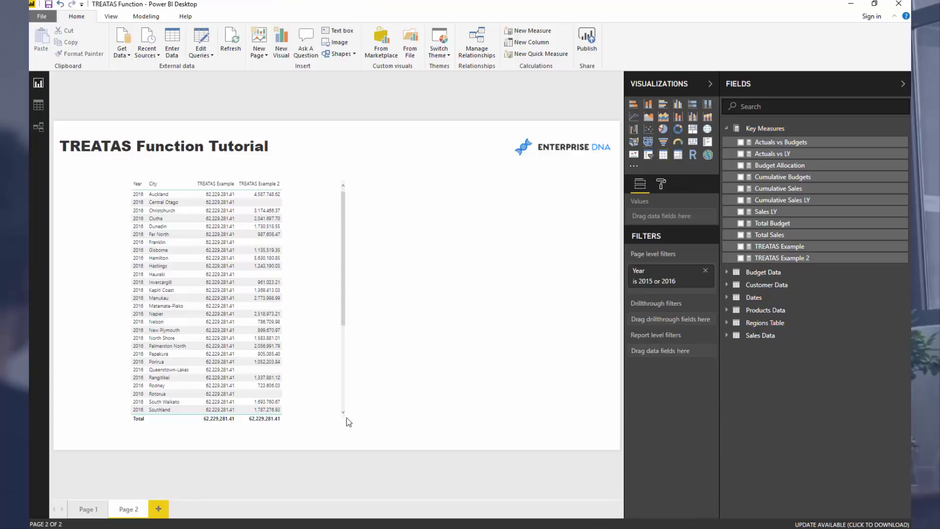
click(342, 422)
drag(344, 424, 370, 399)
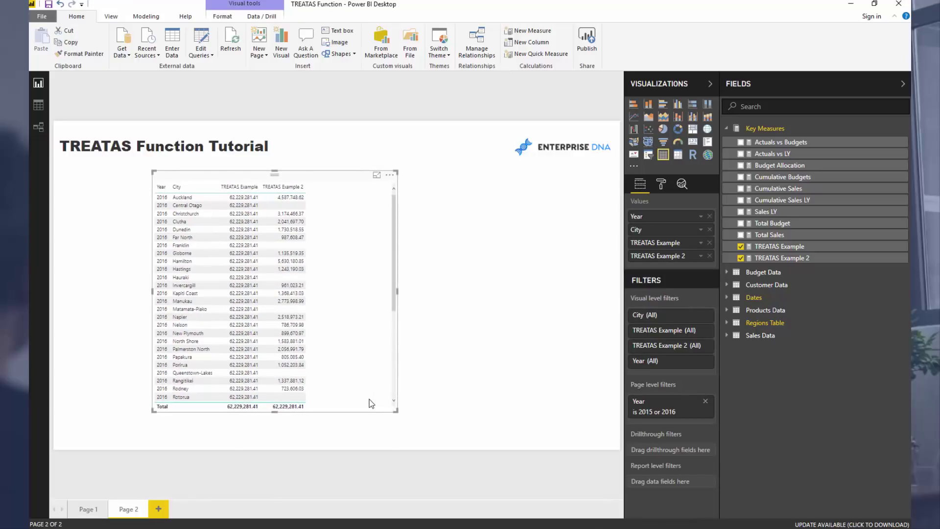
Raise the table's value text size from 8 to 10, then switch to the relationships diagram
click(663, 186)
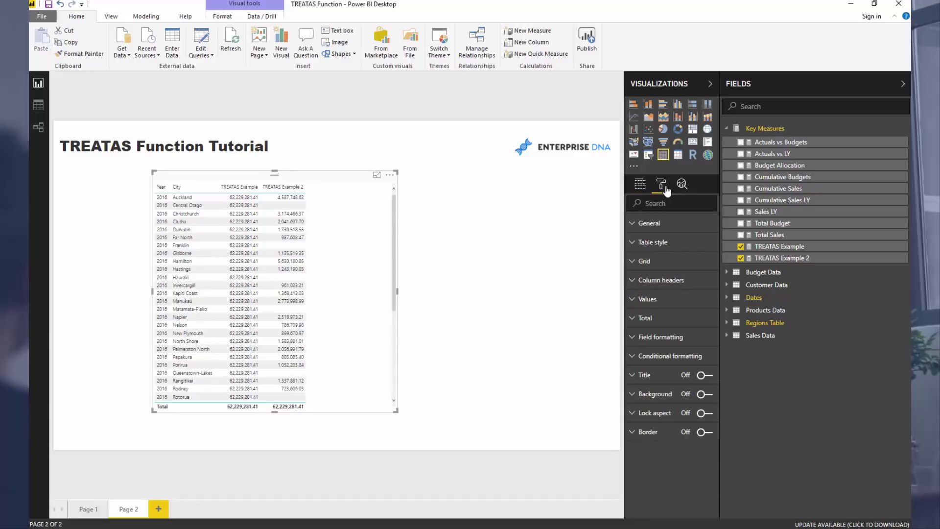
click(642, 299)
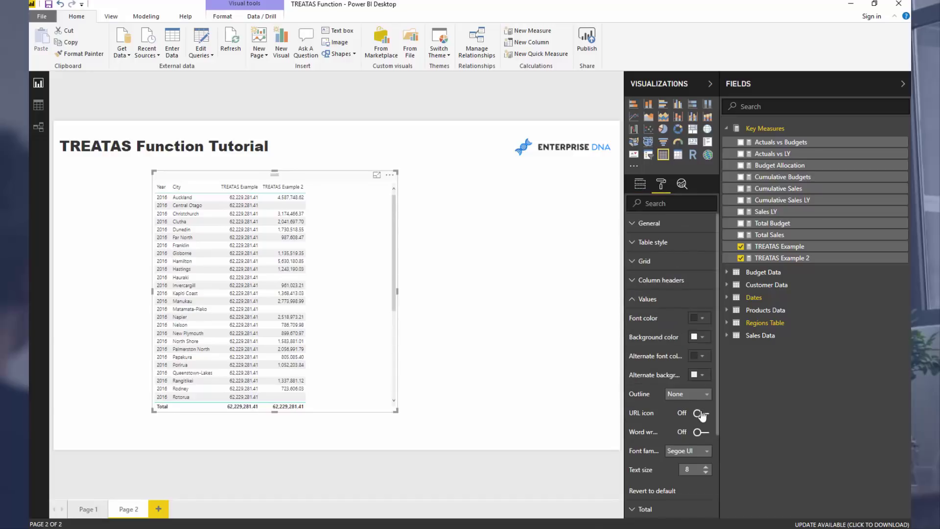
click(706, 467)
click(705, 467)
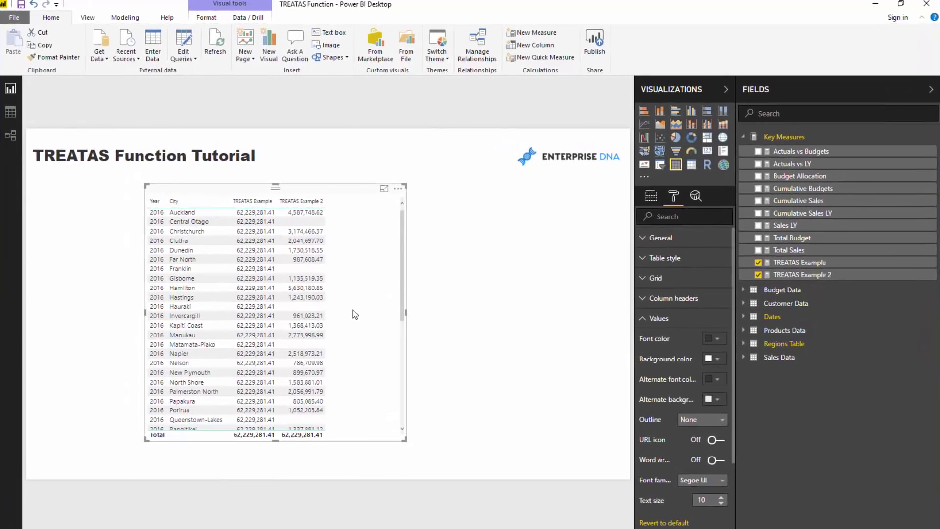
click(10, 135)
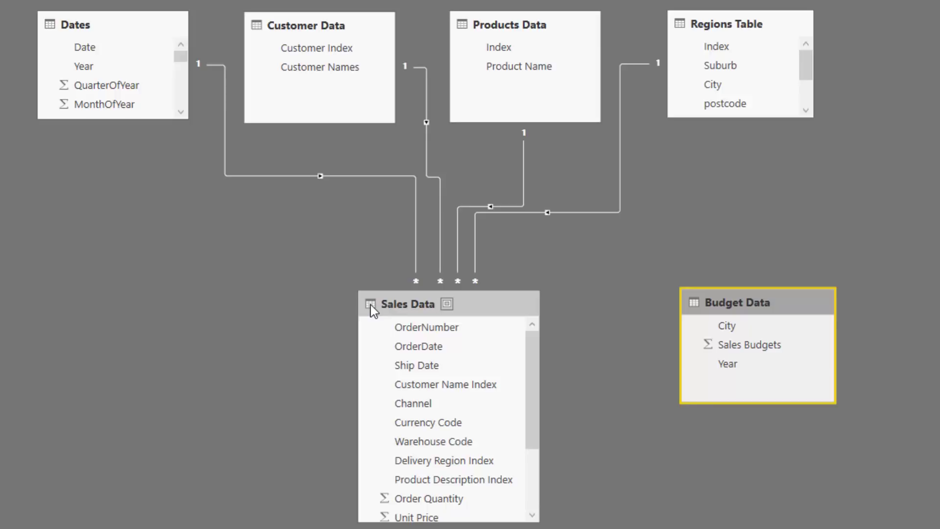
Move the city table to the page's right side and display the TREATAS Example formula
click(11, 88)
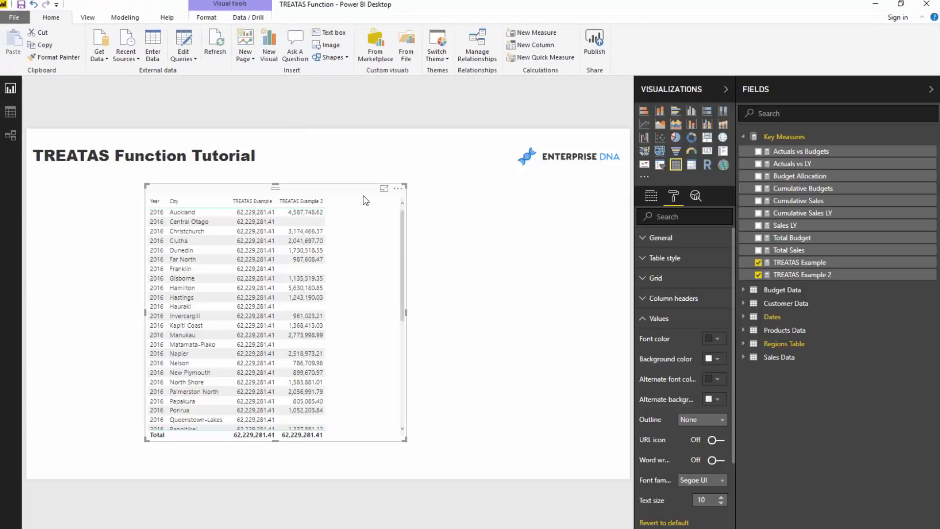
drag(355, 198, 563, 202)
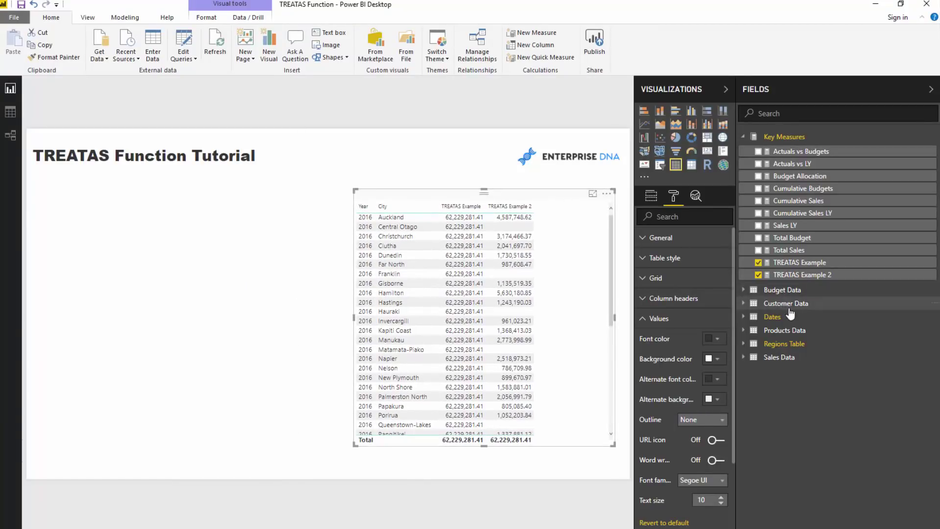
click(803, 264)
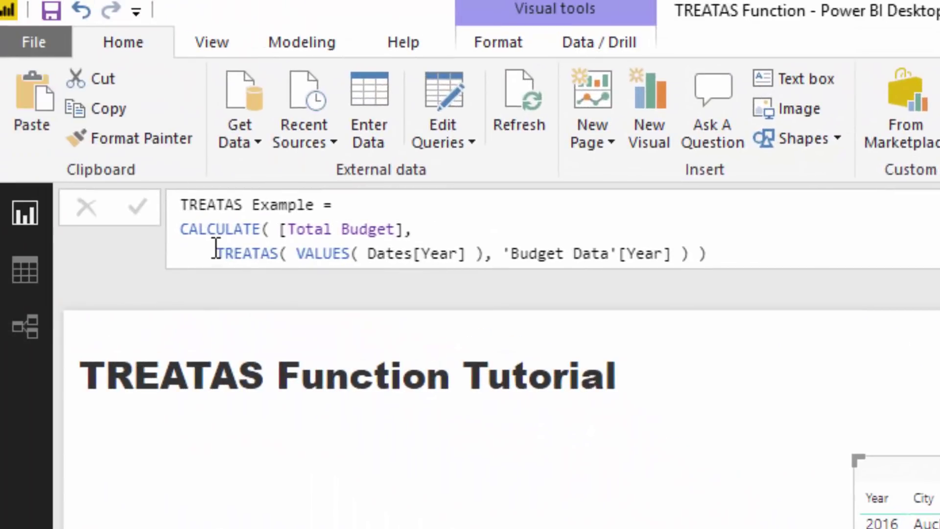
Highlight VALUES(Dates[Year]) and 'Budget Data'[Year] in the formula, then view the Budget Data rows
drag(215, 253, 688, 258)
click(296, 253)
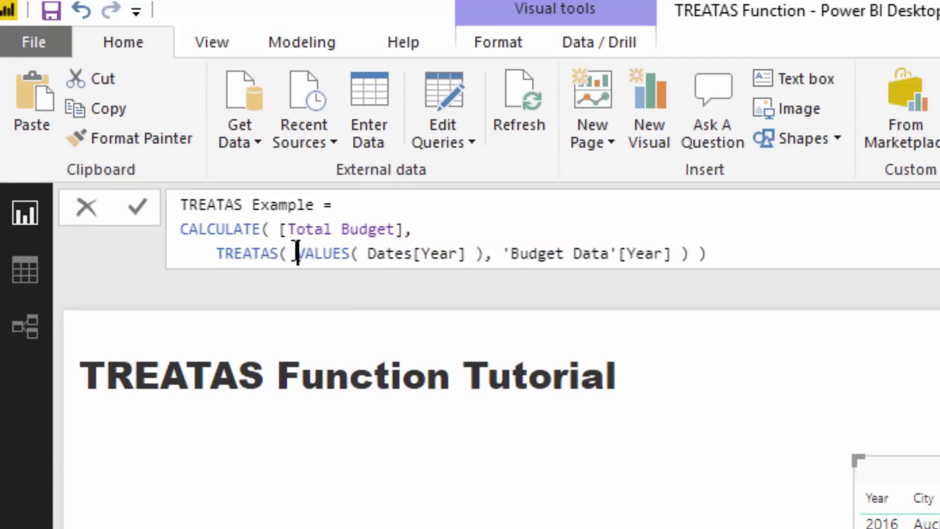
drag(303, 253, 487, 255)
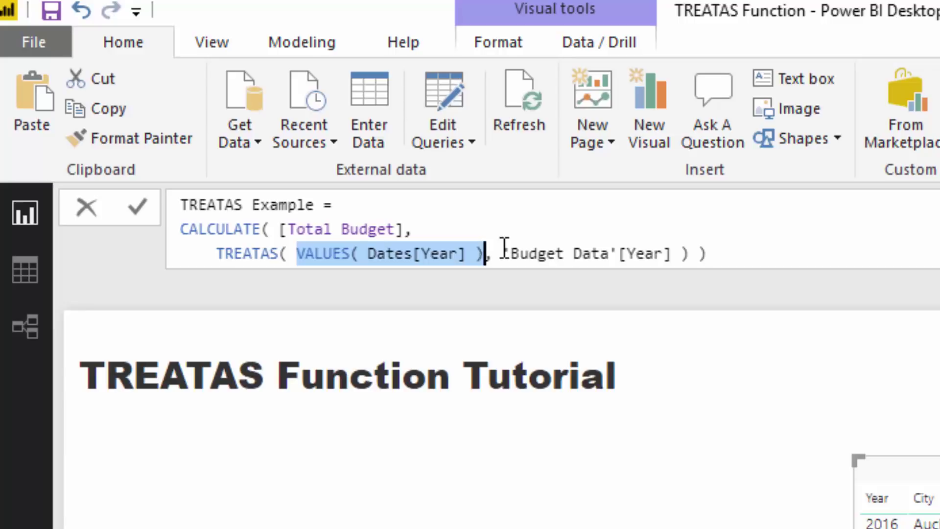
drag(505, 250, 673, 252)
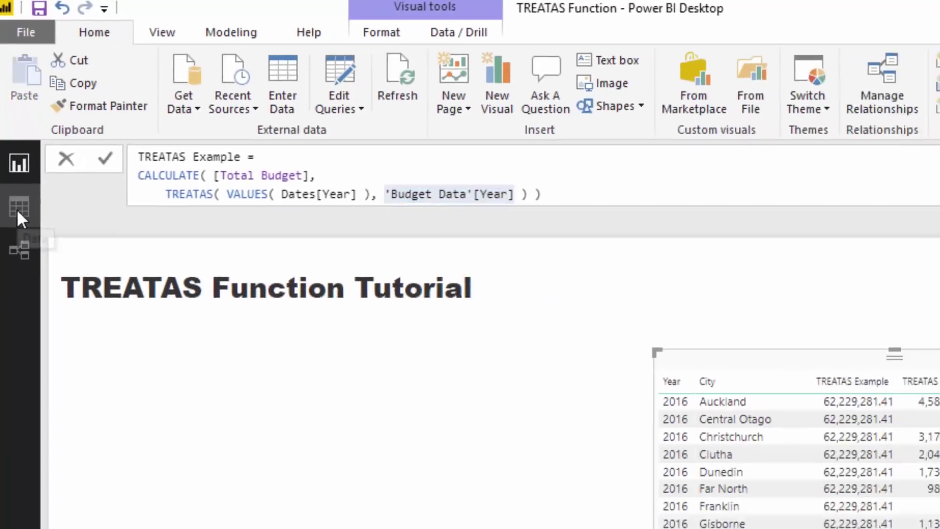
click(24, 273)
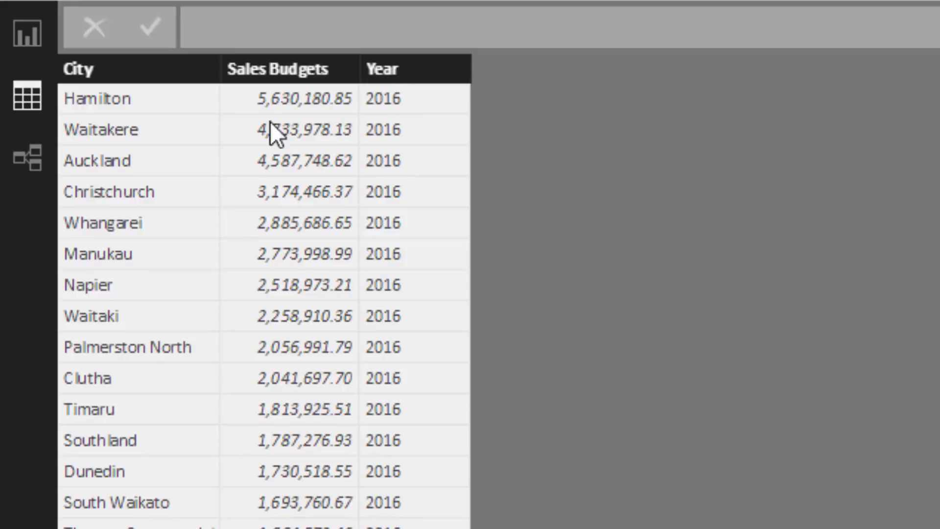
Leave the Budget Data rows and go back to the TREATAS Function Tutorial report page
click(27, 34)
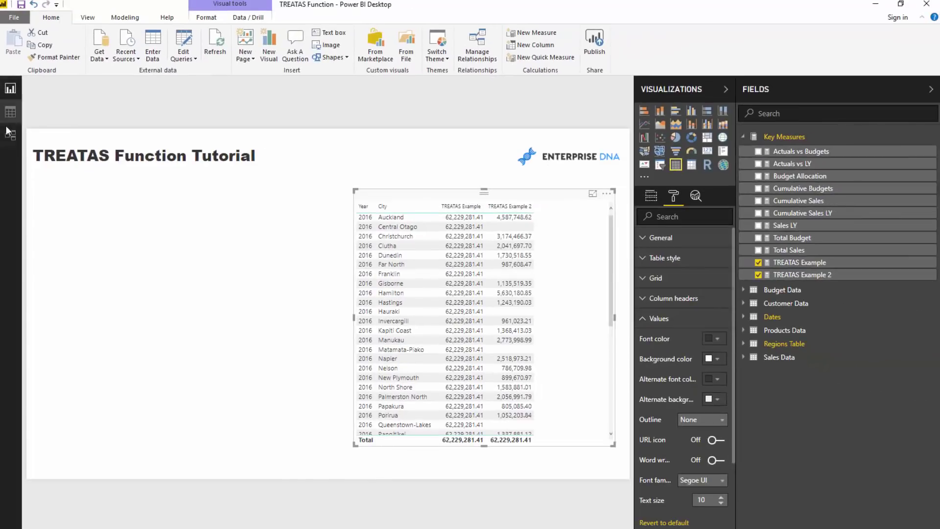
click(9, 131)
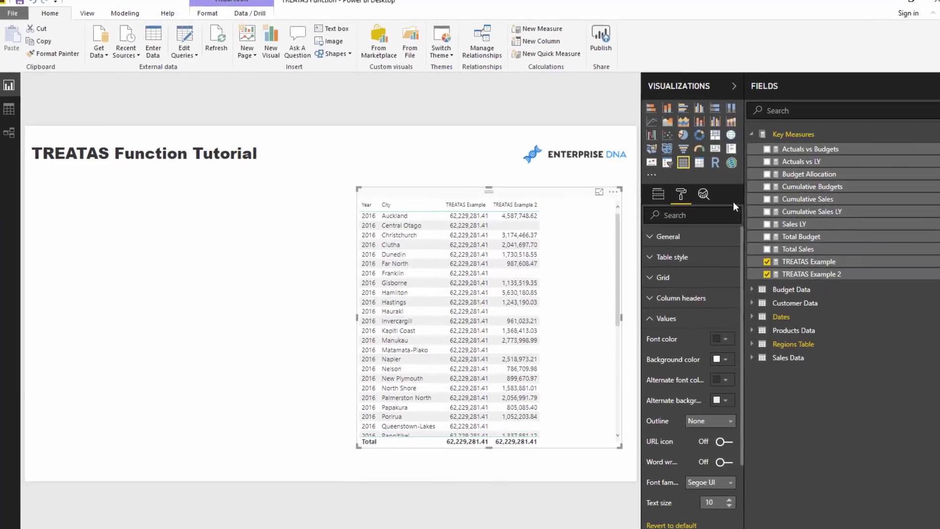
Place a new Dates Year table on the left of the page, add Total Sales, and widen it
click(810, 263)
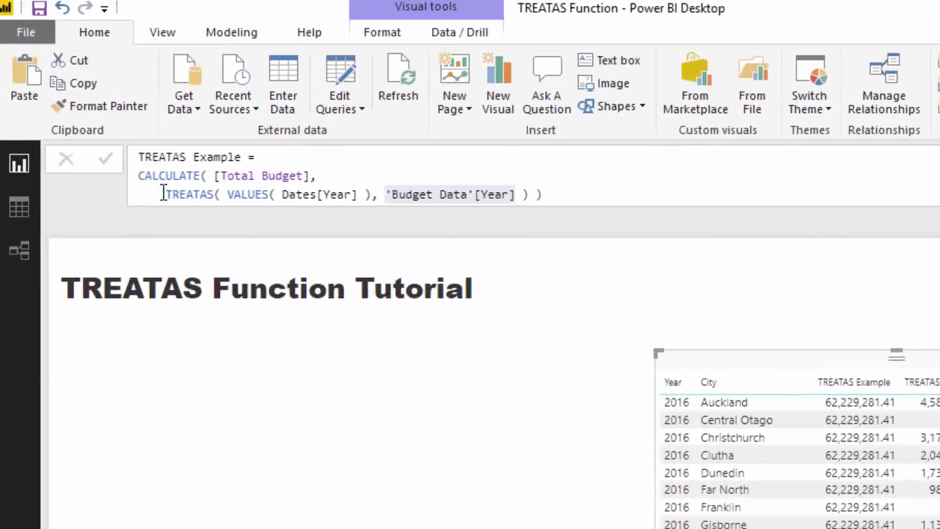
drag(165, 194, 544, 205)
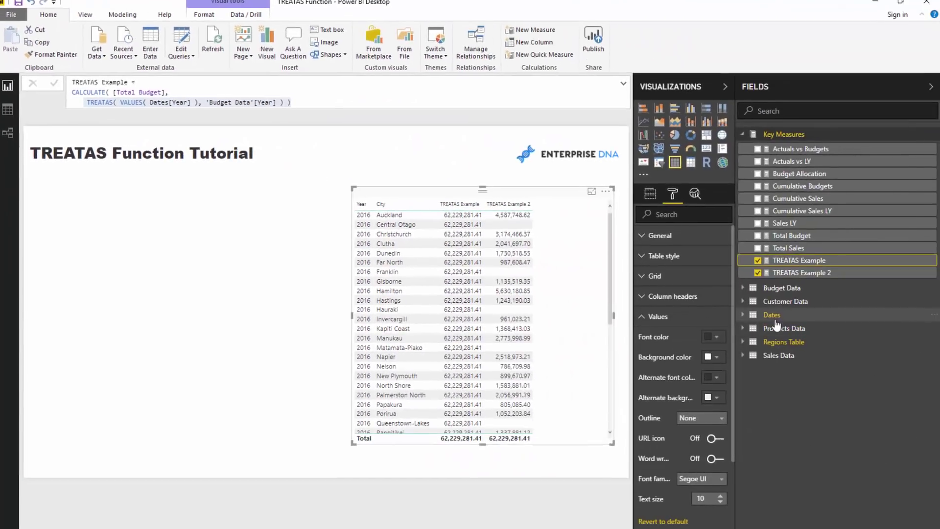
click(773, 316)
scroll(762, 357, down, 1)
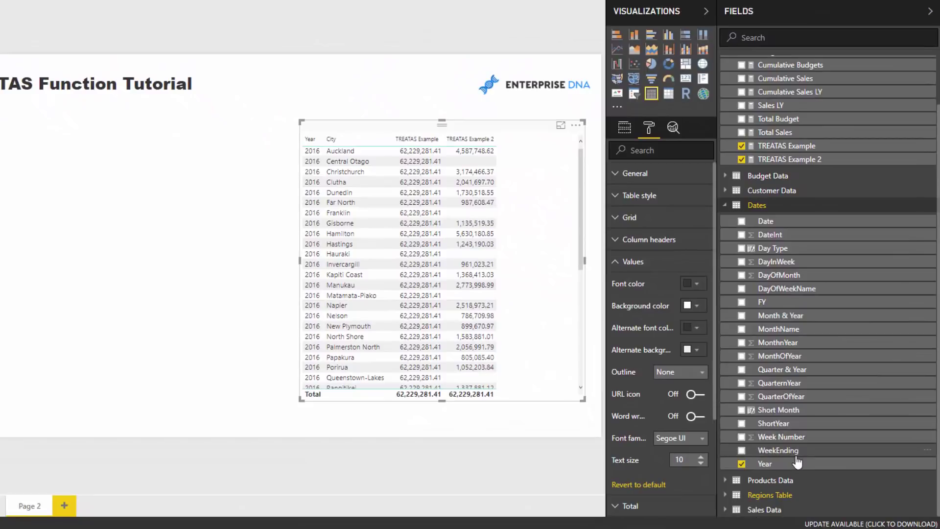
drag(796, 463, 93, 147)
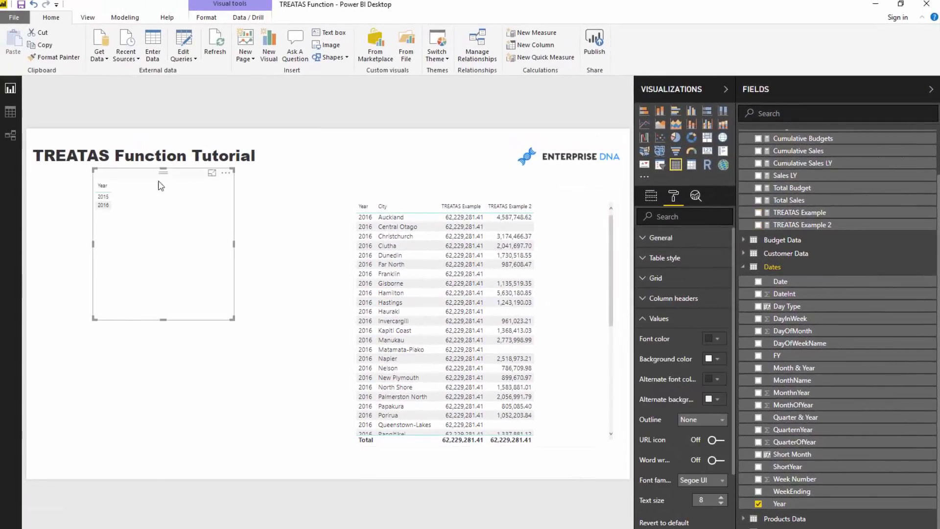
drag(162, 193, 135, 214)
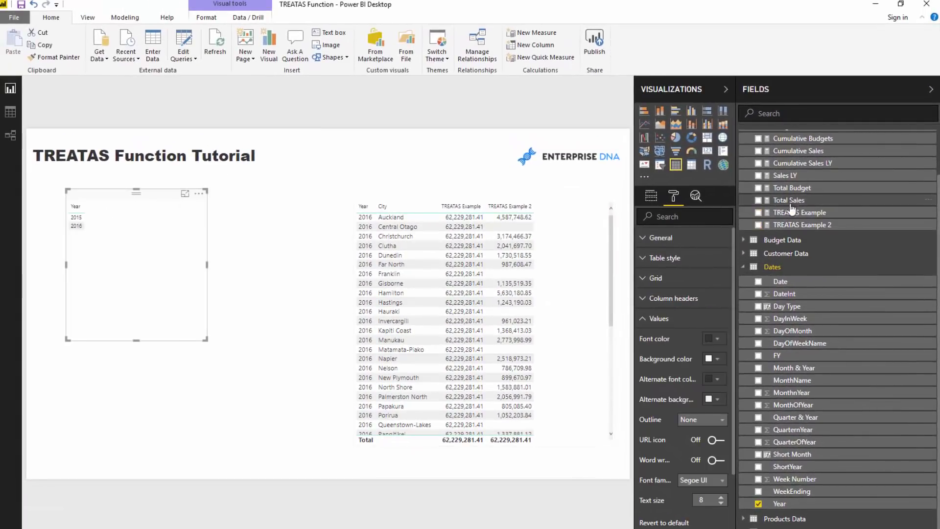
drag(799, 202, 153, 239)
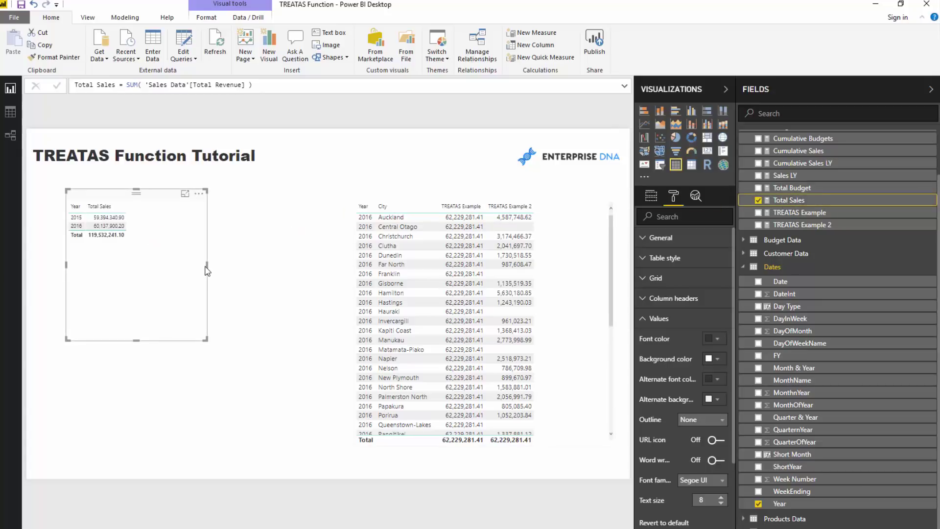
drag(208, 265, 241, 269)
Add the TREATAS Example measure to the Year table and enlarge its text
click(793, 212)
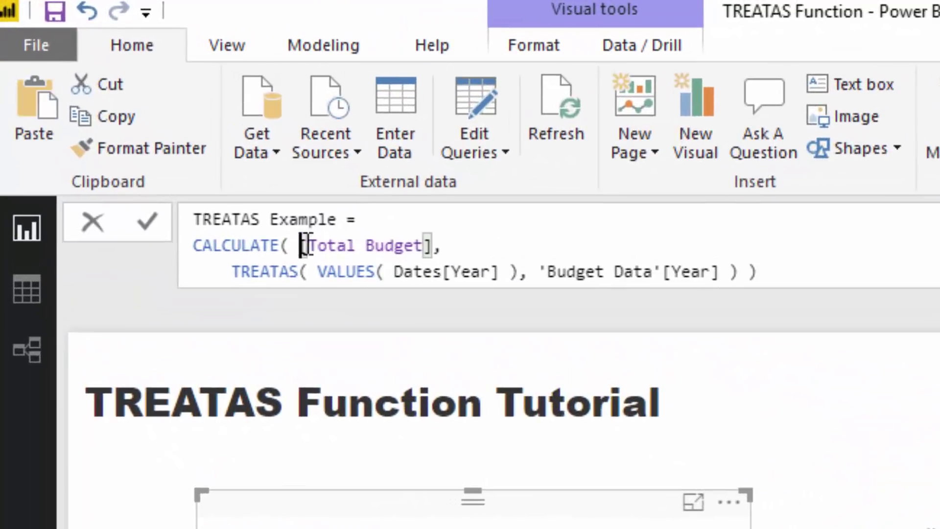
drag(116, 95, 169, 95)
drag(435, 245, 443, 245)
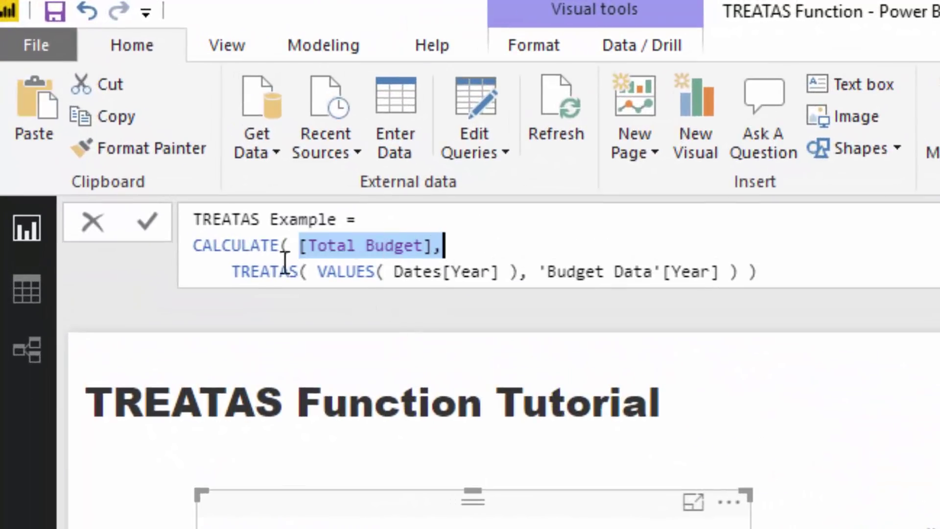
drag(319, 266, 519, 273)
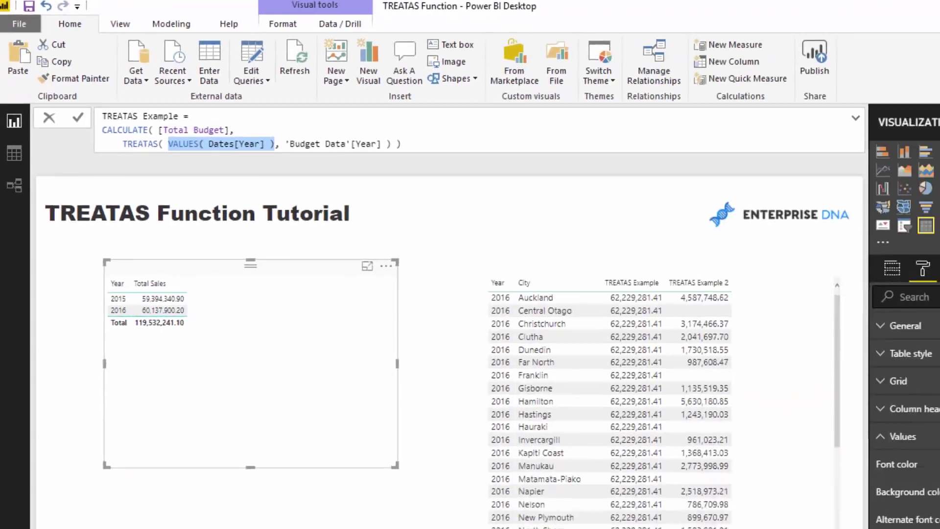
drag(939, 290, 282, 326)
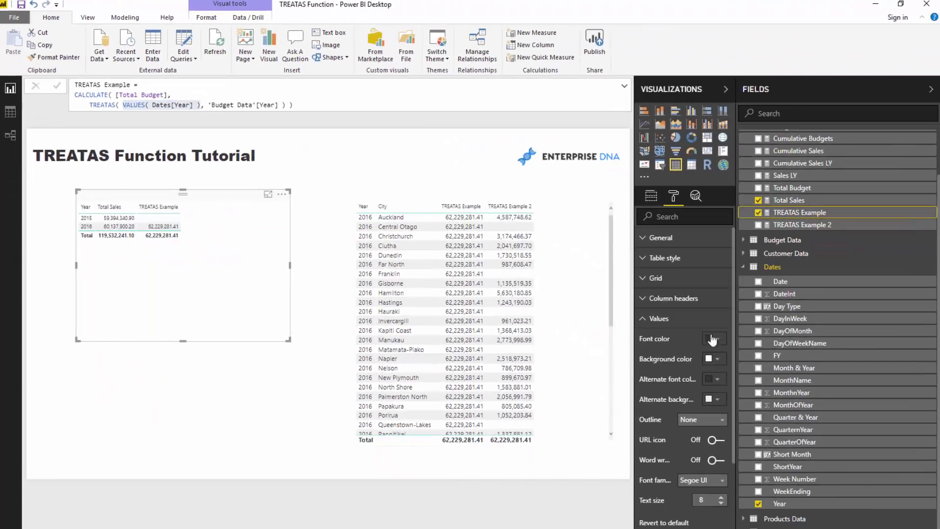
click(721, 499)
click(721, 498)
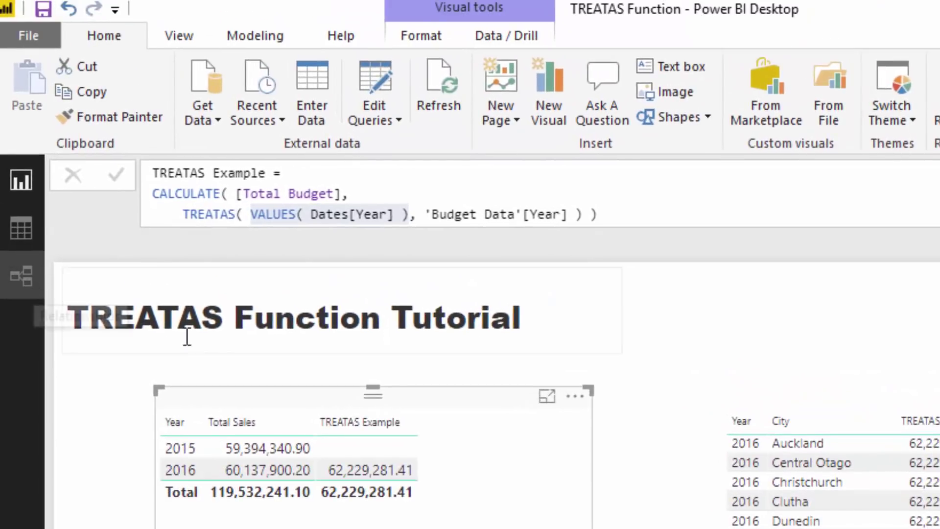
drag(184, 211, 410, 213)
click(253, 214)
drag(252, 215, 571, 216)
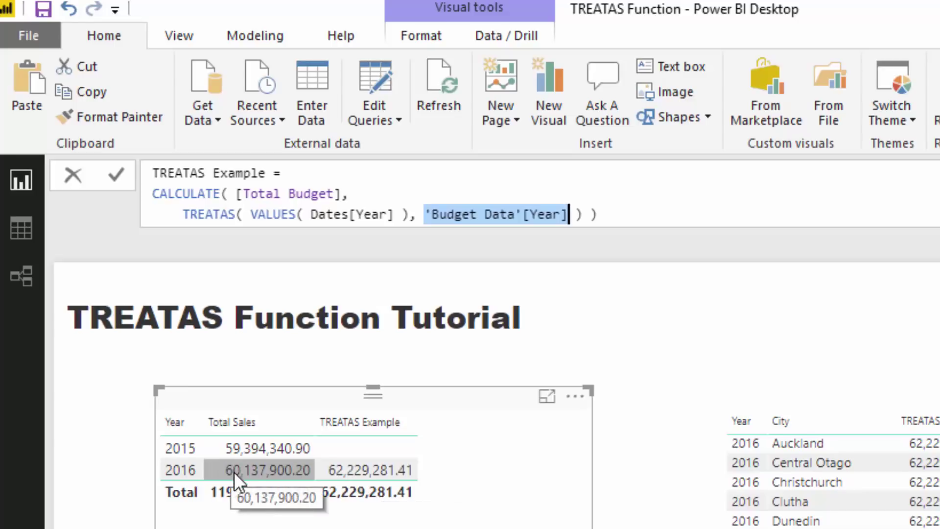
click(34, 284)
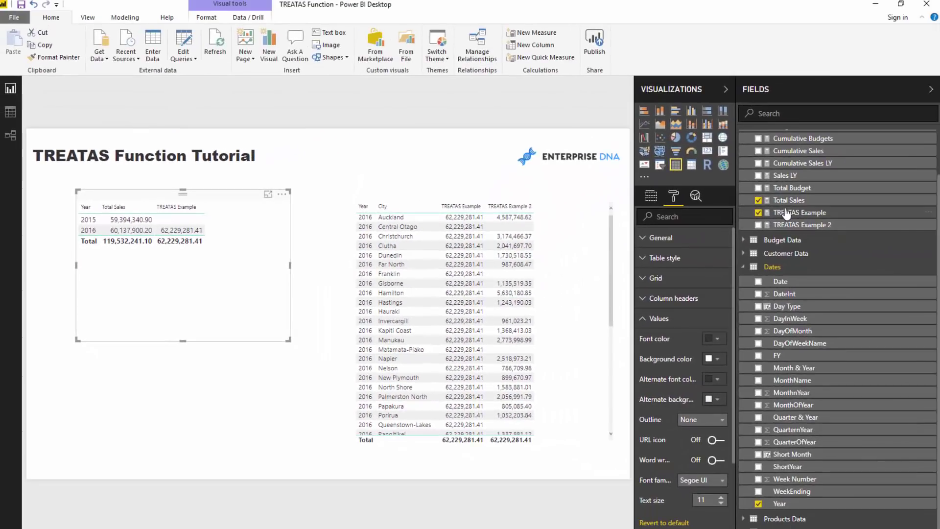
double_click(838, 198)
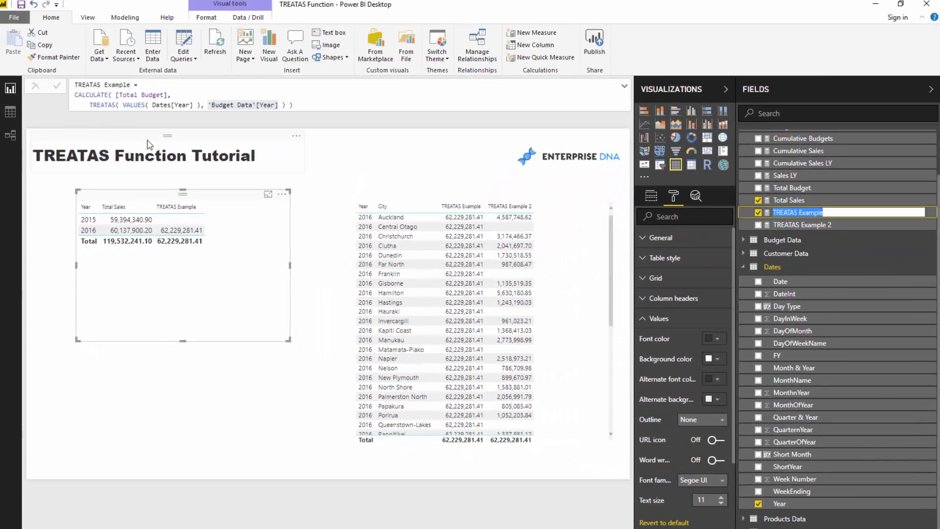
drag(92, 106, 216, 105)
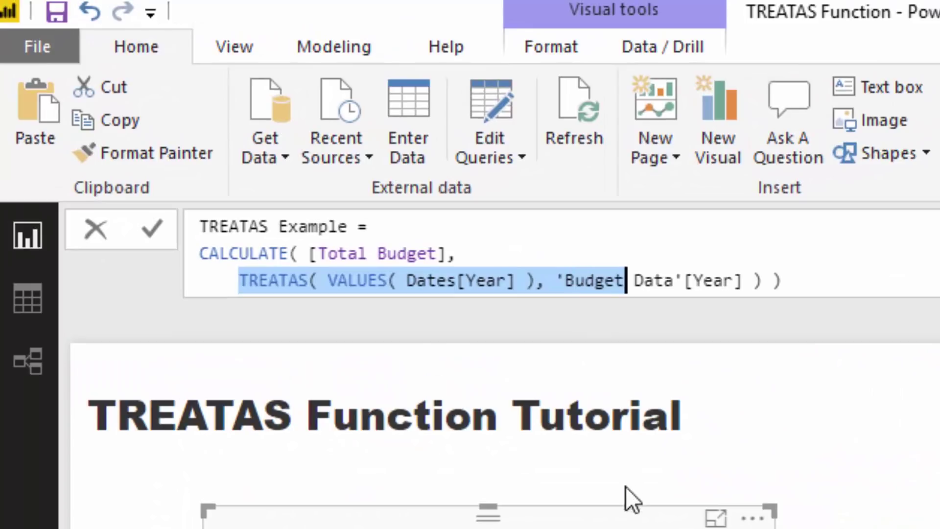
Move the year table left, shrink it to fit its rows, and place the city table beside it
click(609, 525)
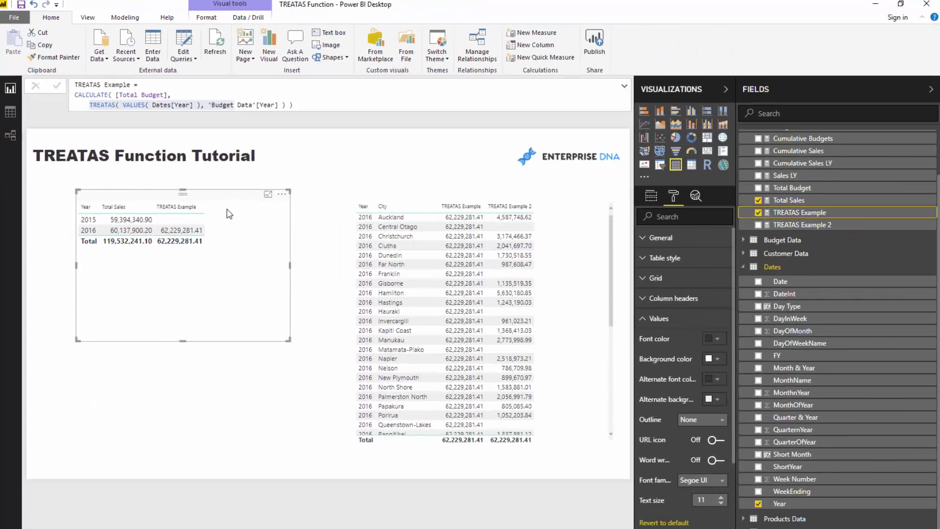
drag(234, 201, 215, 198)
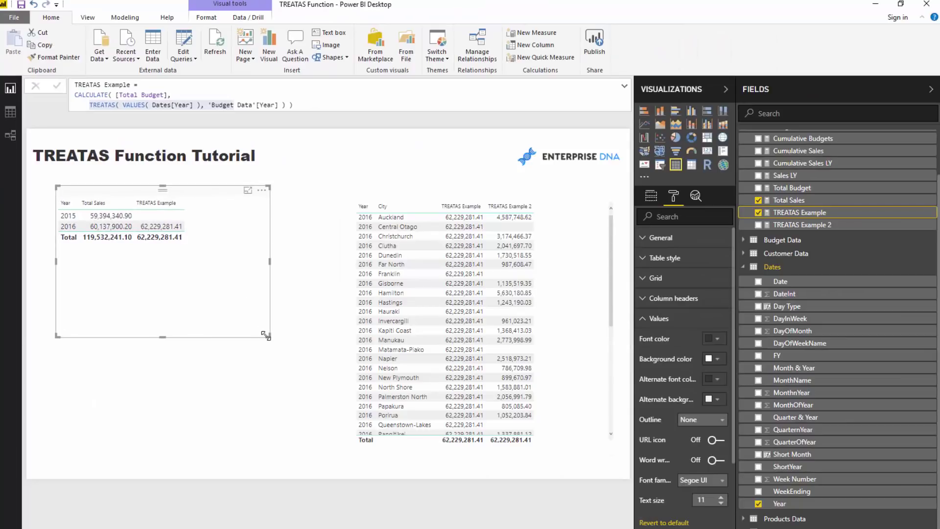
drag(265, 334, 208, 269)
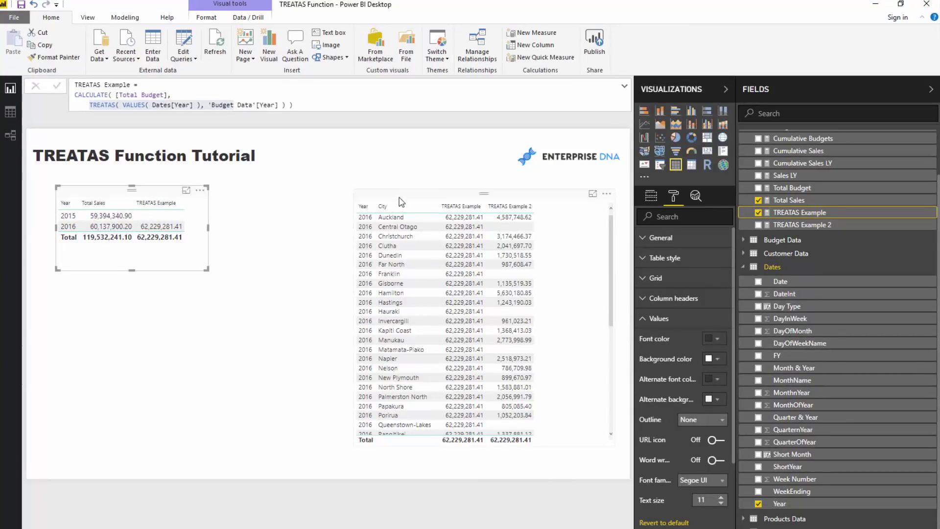
drag(401, 200, 266, 199)
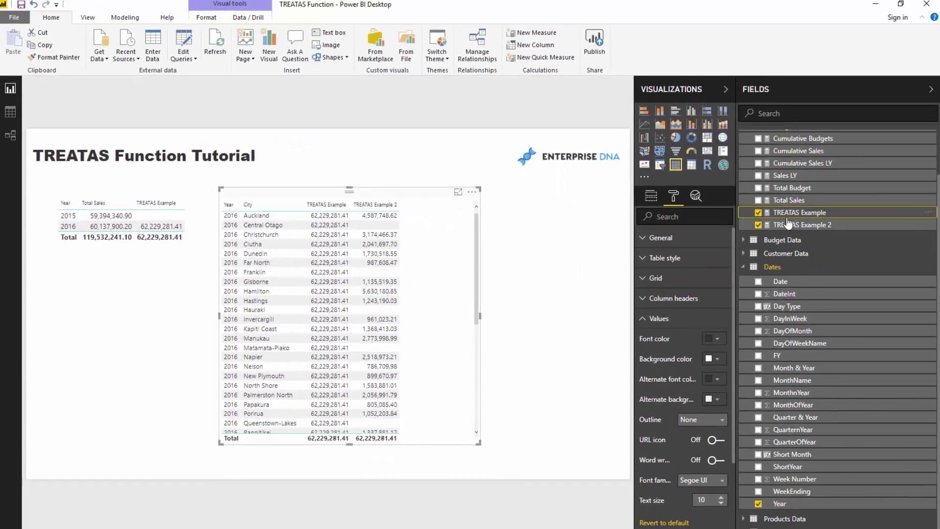
click(786, 215)
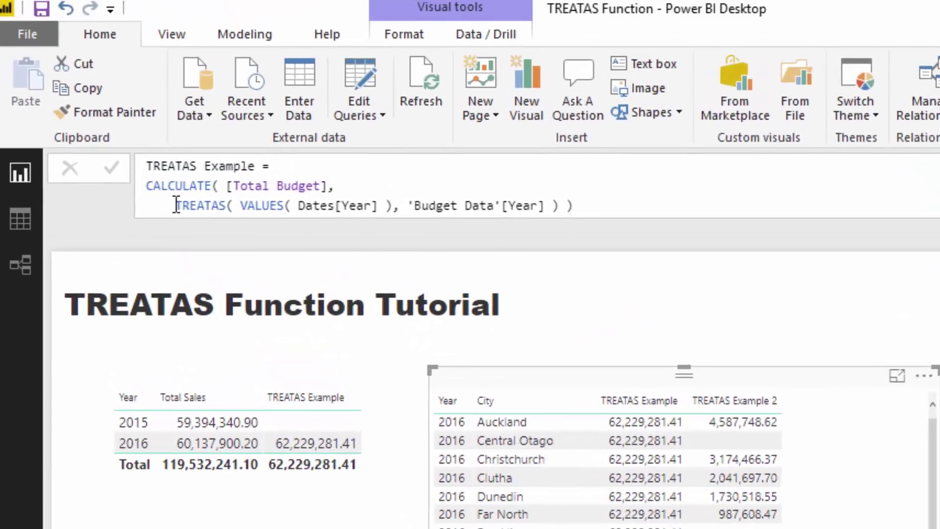
Highlight the TREATAS keyword in TREATAS Example, then display the TREATAS Example 2 formula
drag(177, 206, 670, 215)
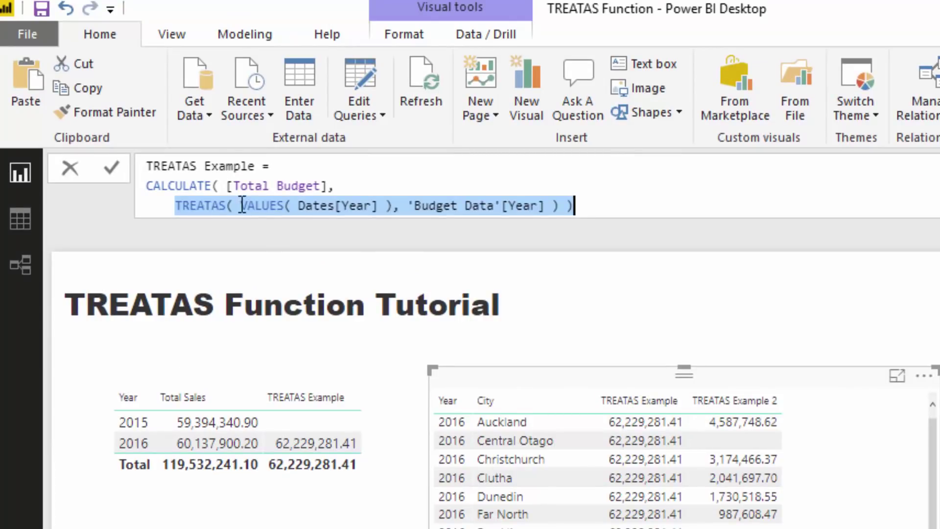
click(177, 206)
drag(226, 204, 228, 206)
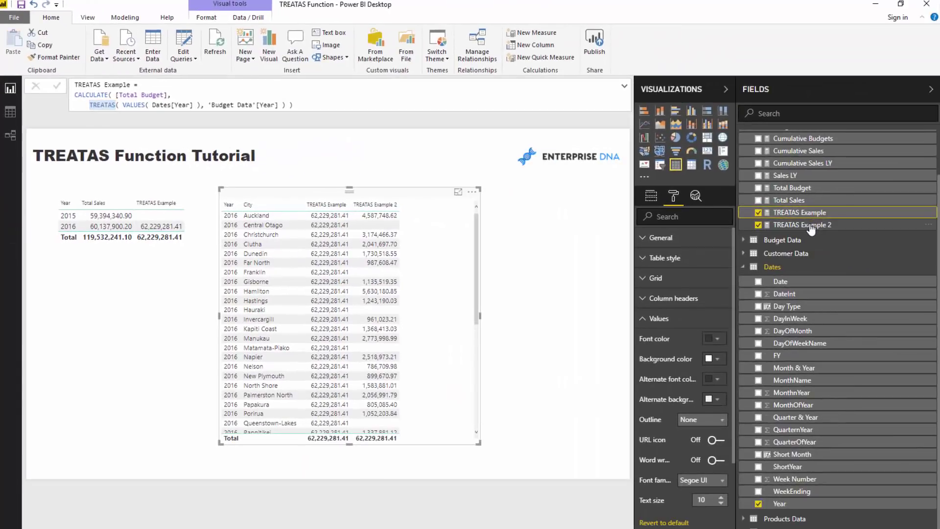
click(810, 226)
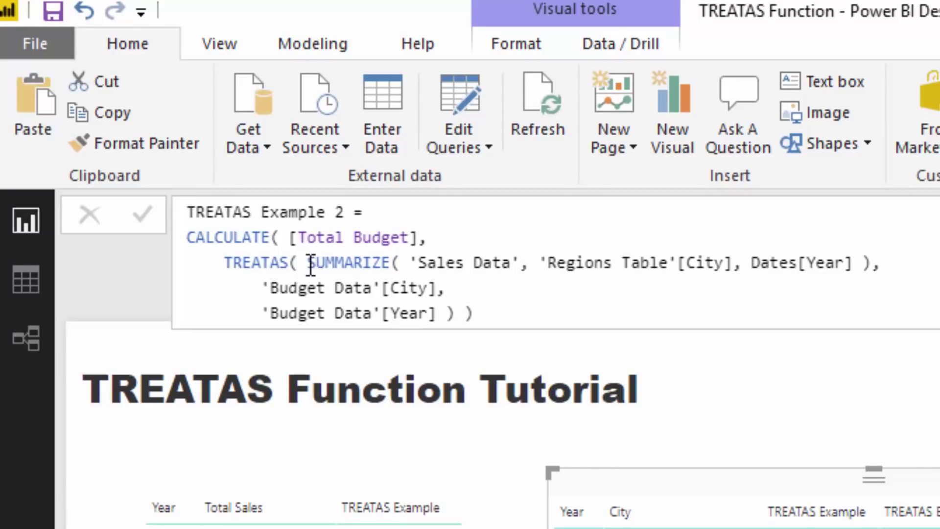
drag(309, 263, 873, 264)
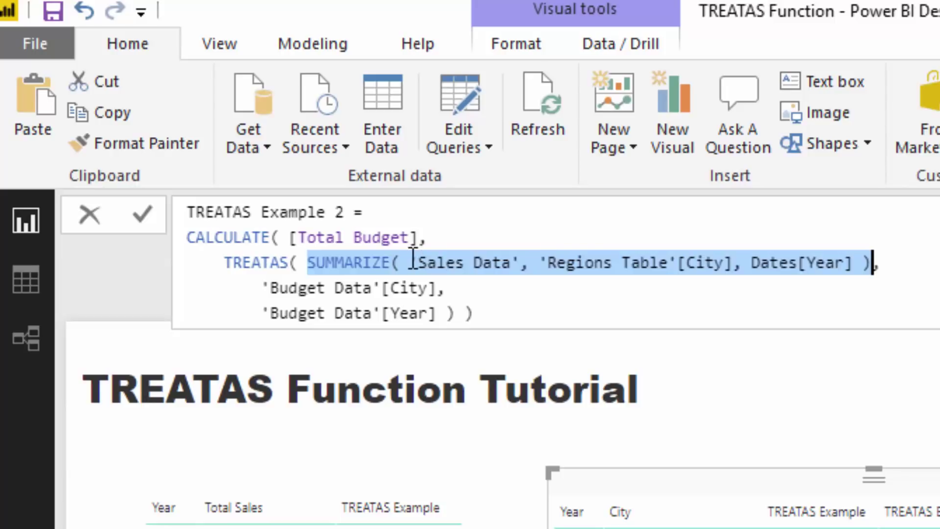
drag(409, 261, 518, 260)
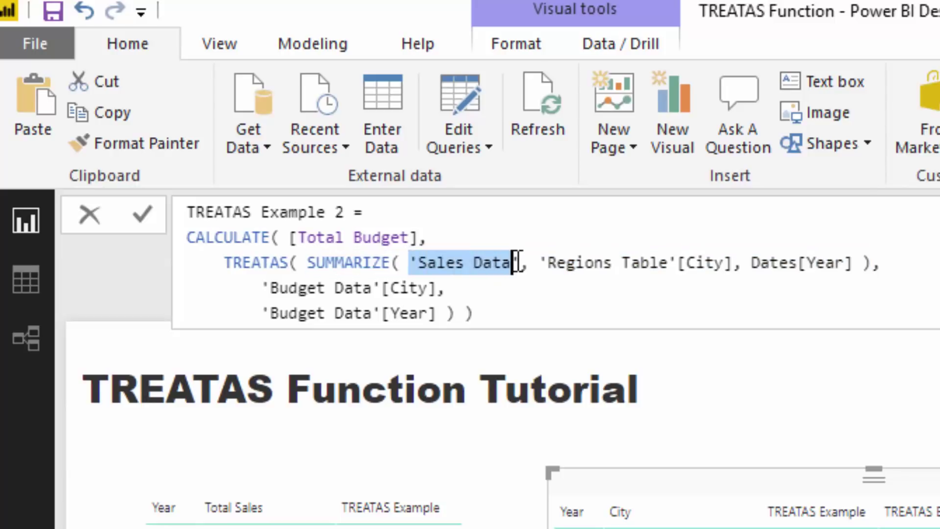
click(540, 263)
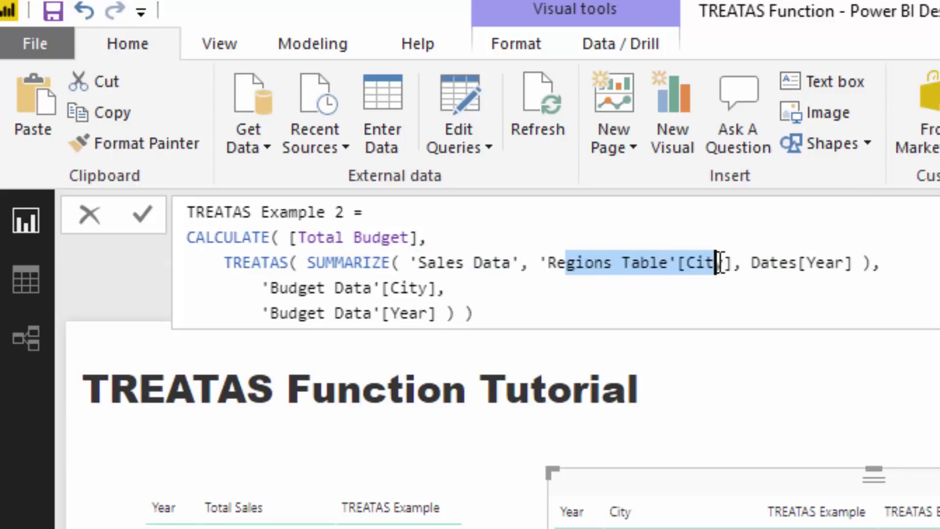
drag(752, 262, 845, 262)
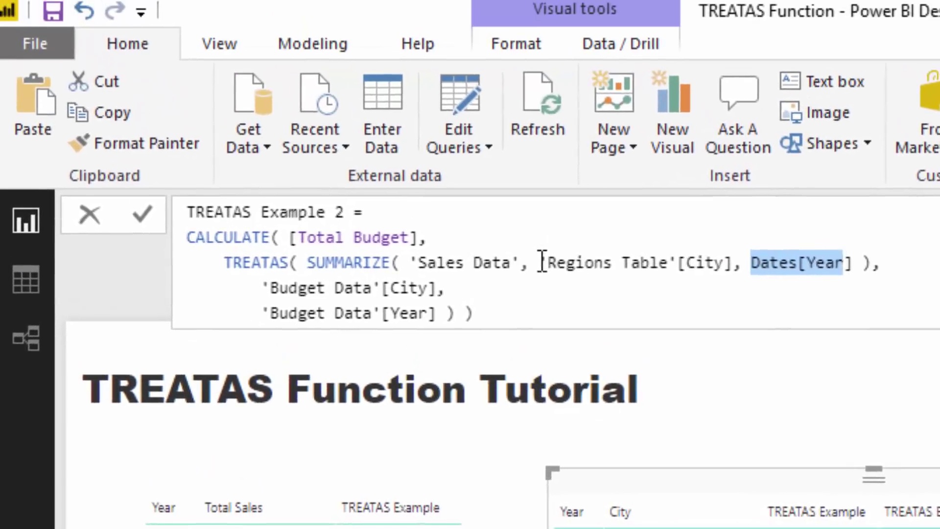
drag(478, 63, 483, 64)
drag(436, 288, 438, 313)
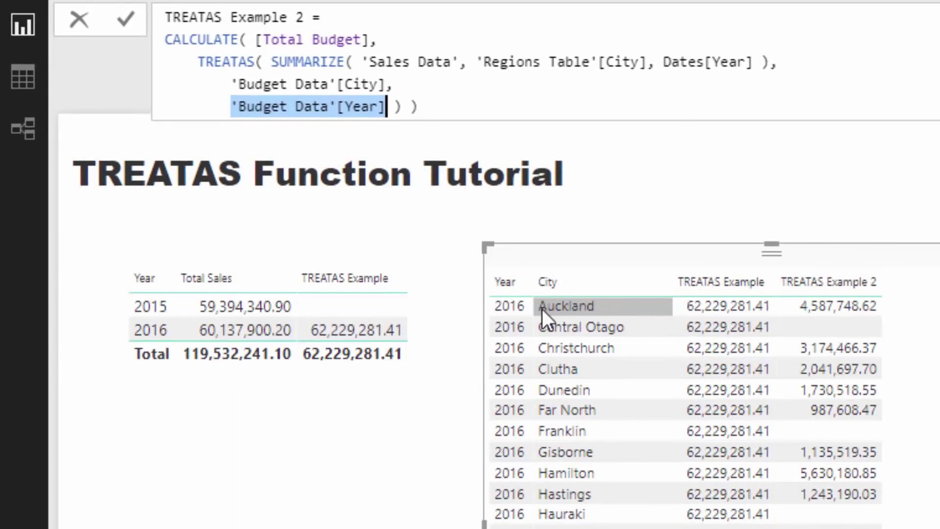
Sort the city table by TREATAS Example 2 descending, nudge it up, and view Budget Data rows
scroll(818, 344, down, 5)
click(837, 306)
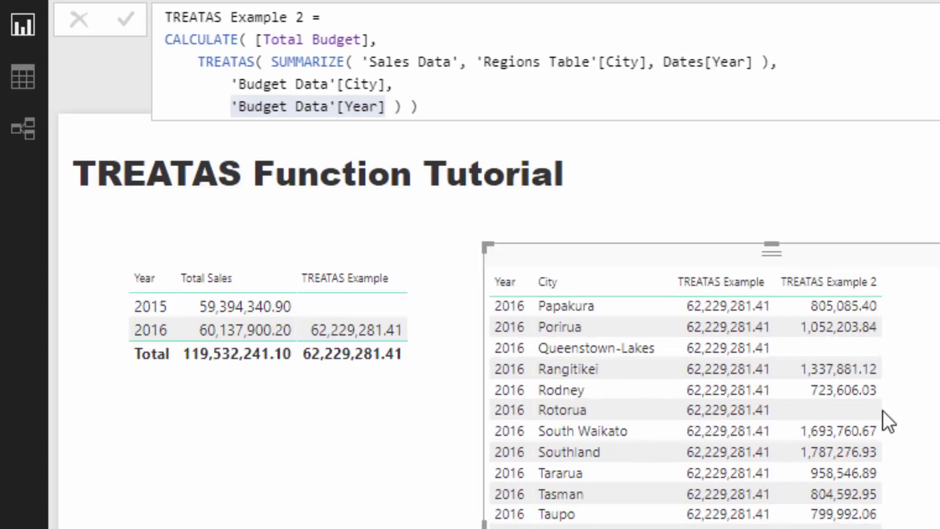
click(832, 280)
click(844, 278)
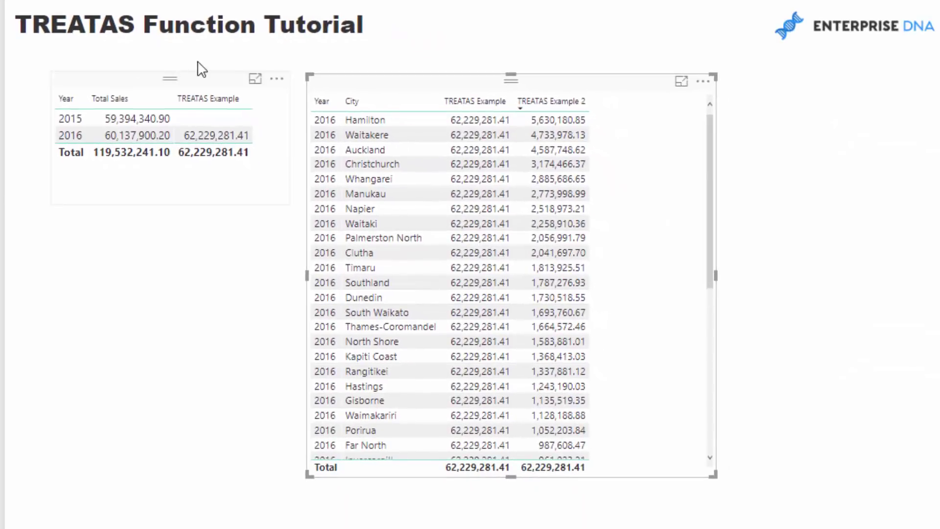
drag(421, 87, 414, 72)
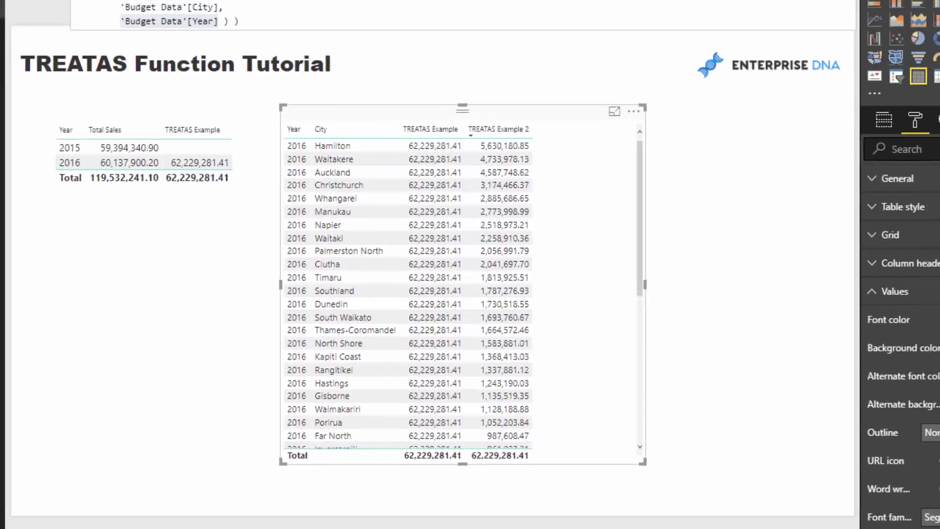
click(10, 113)
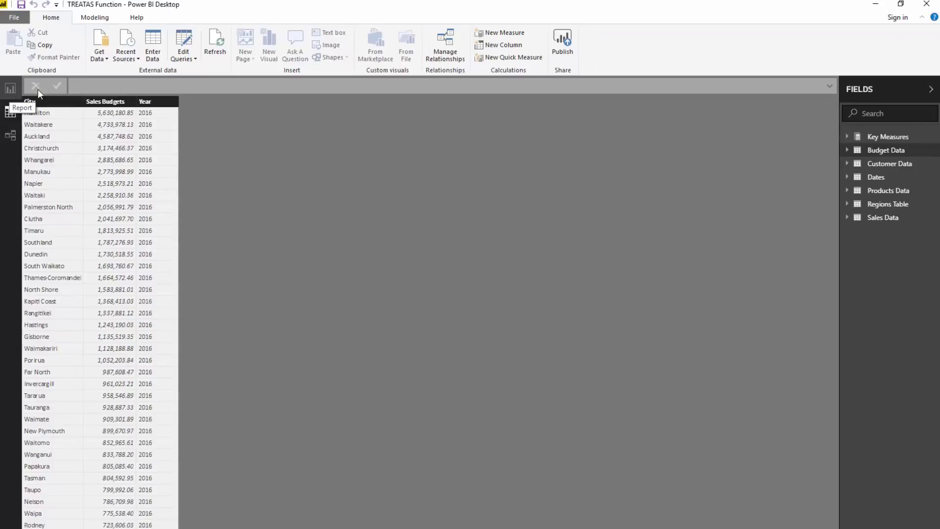
Return to the report page, where Hamilton tops TREATAS Example 2 at 5,630,180.85
click(8, 92)
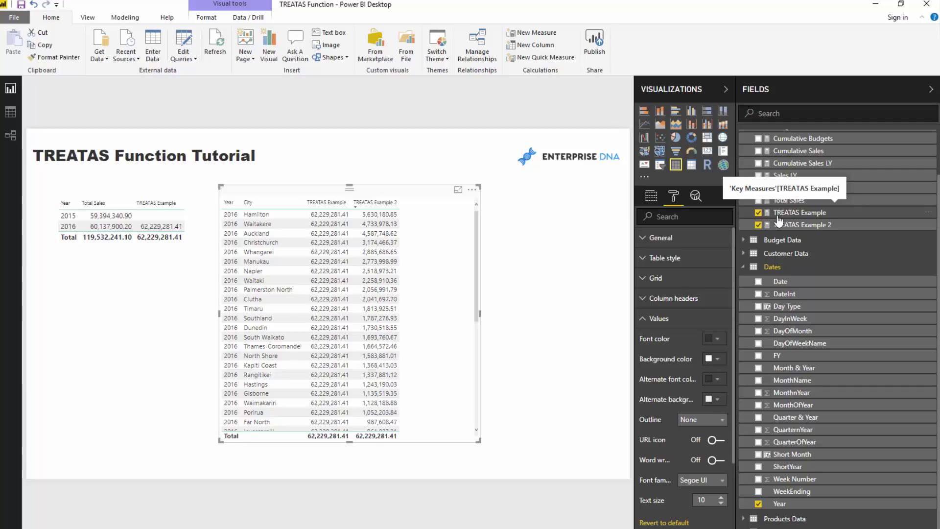
Display the TREATAS Example formula and select its TREATAS line in the formula bar
click(778, 219)
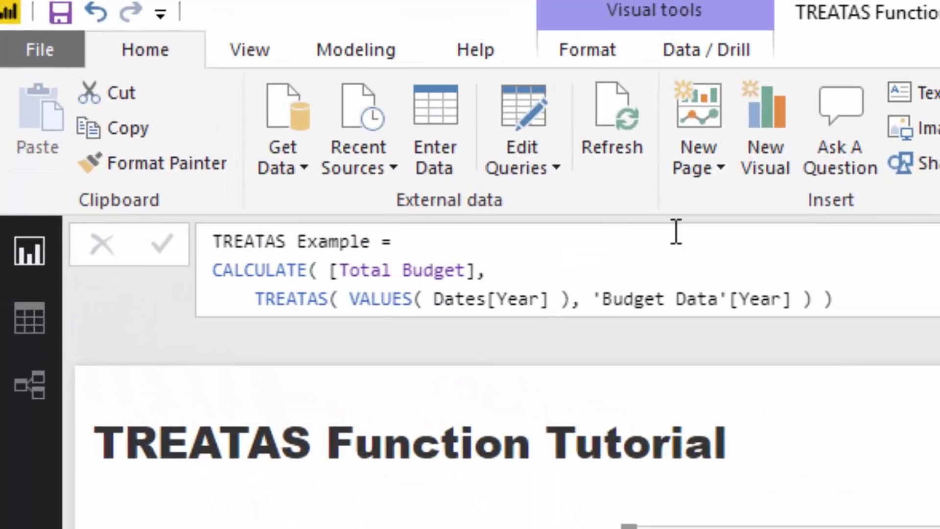
click(614, 243)
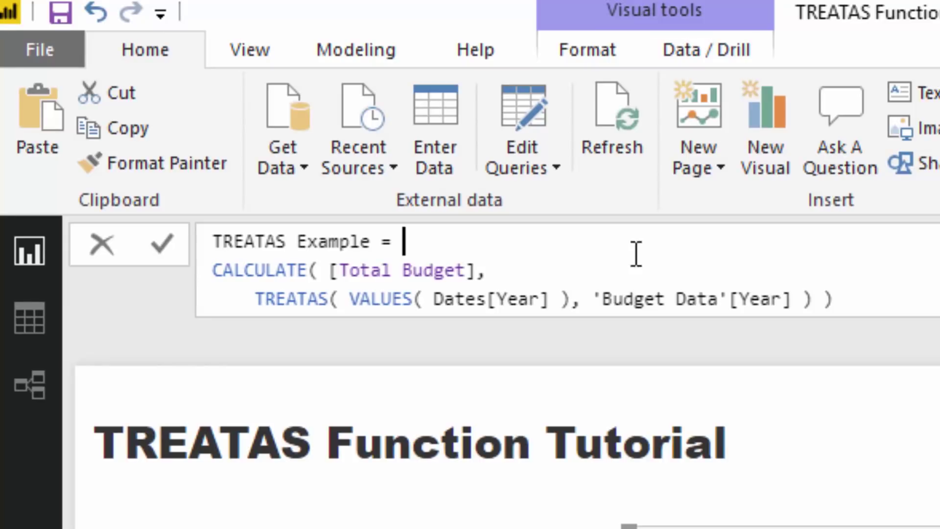
drag(857, 300, 255, 299)
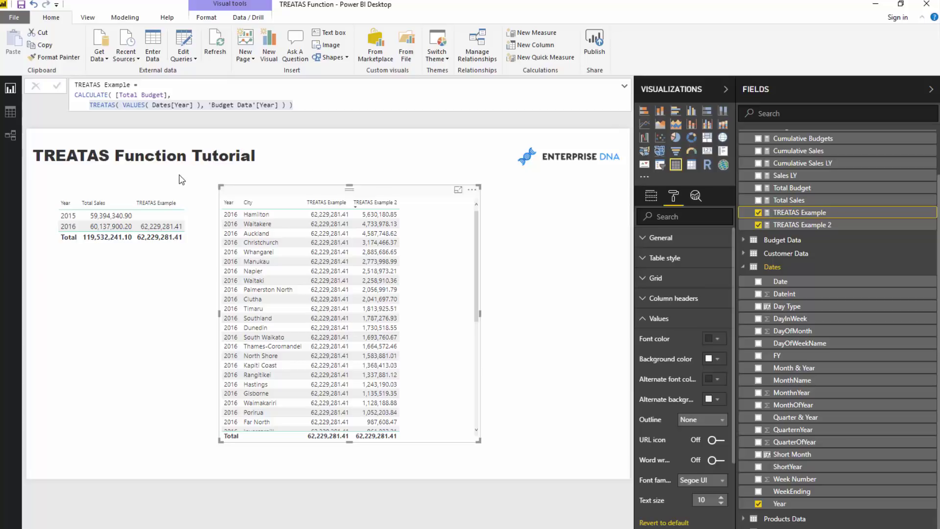
Check the model diagram showing Budget Data has no relationships, then switch to Data view
click(11, 137)
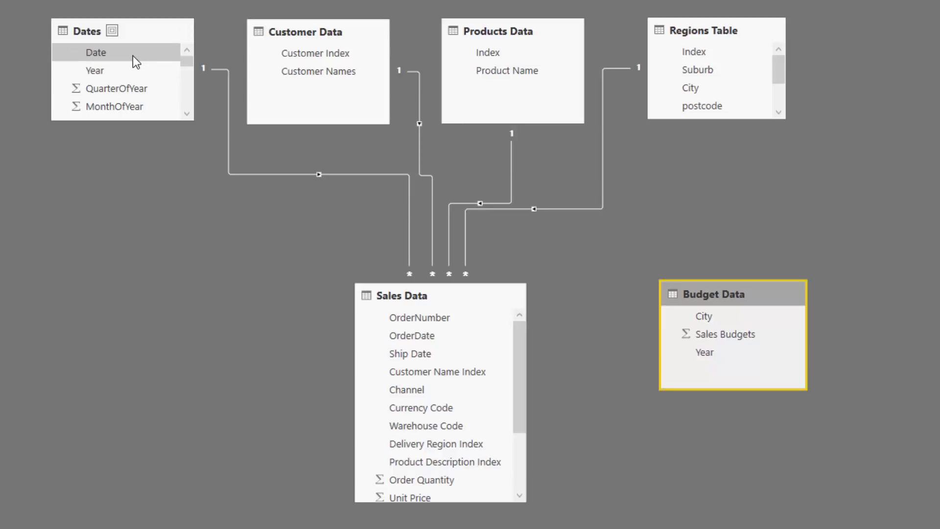
click(11, 112)
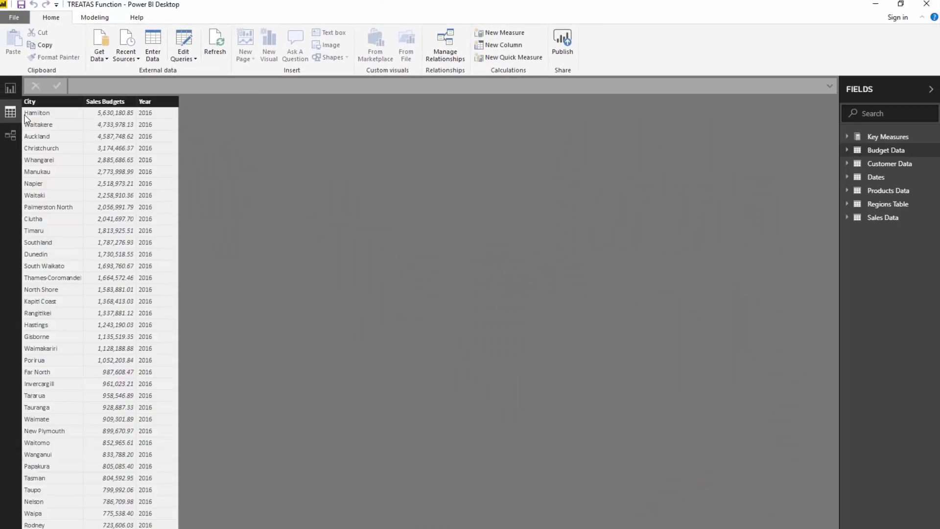
Inspect the Dates table's Date and Year columns, leaving Year's name unchanged, then return to the model diagram
click(882, 179)
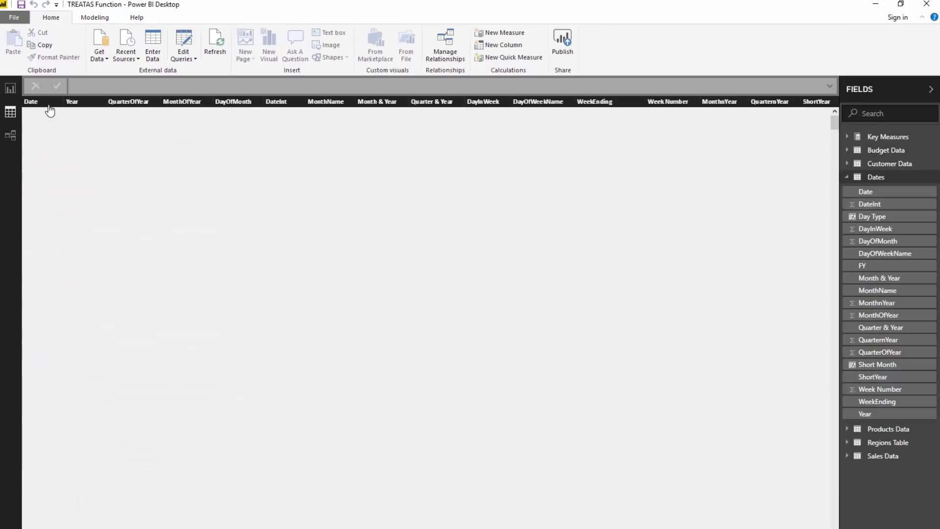
click(48, 105)
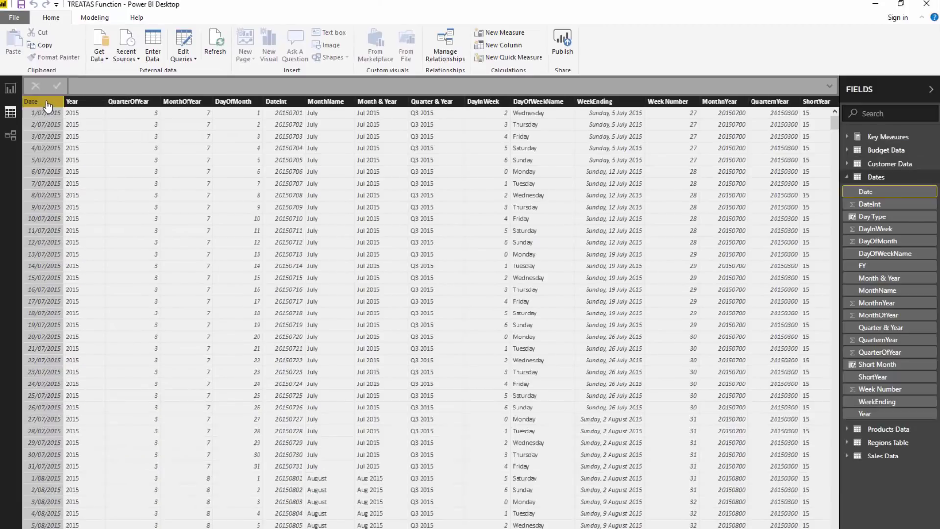
double_click(86, 104)
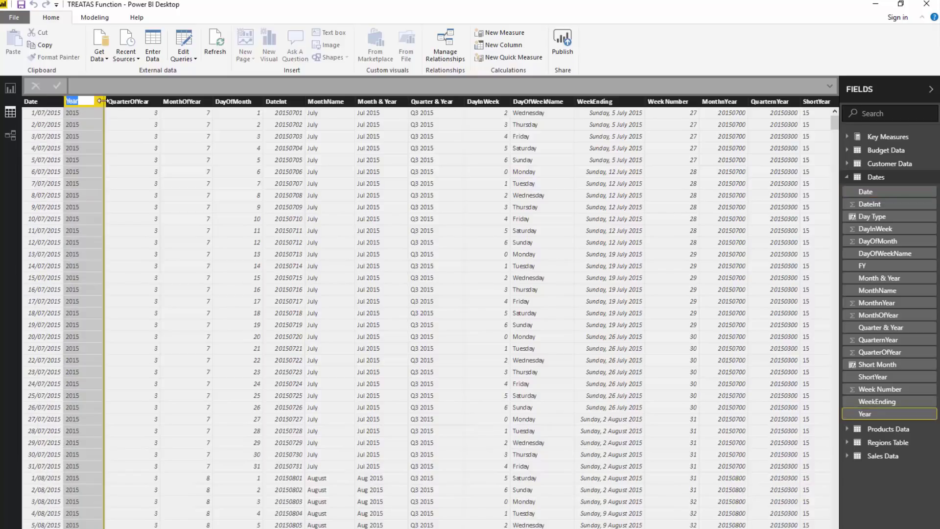
key(Tab)
double_click(86, 103)
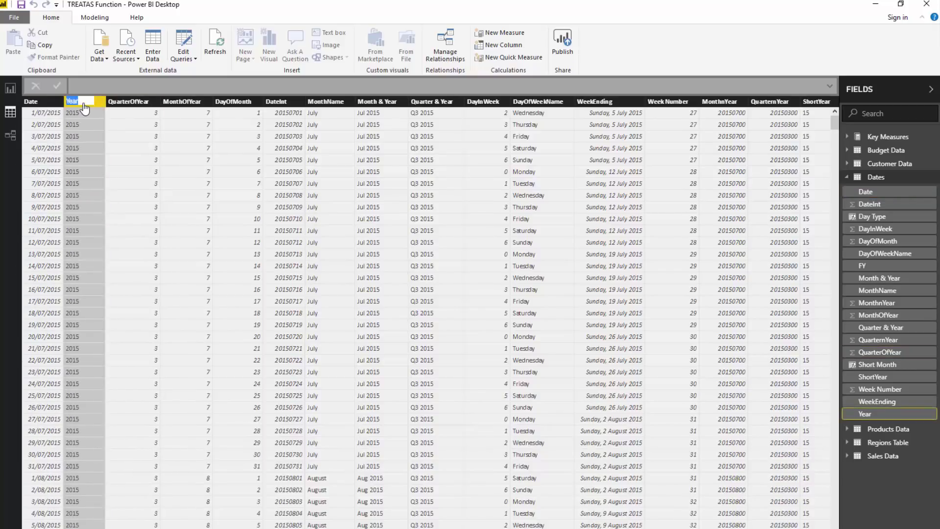
click(47, 103)
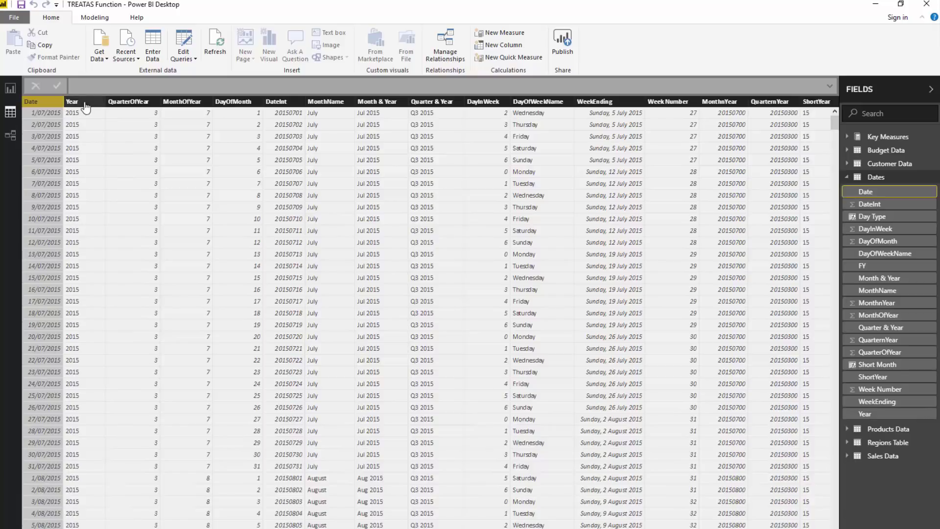
click(10, 136)
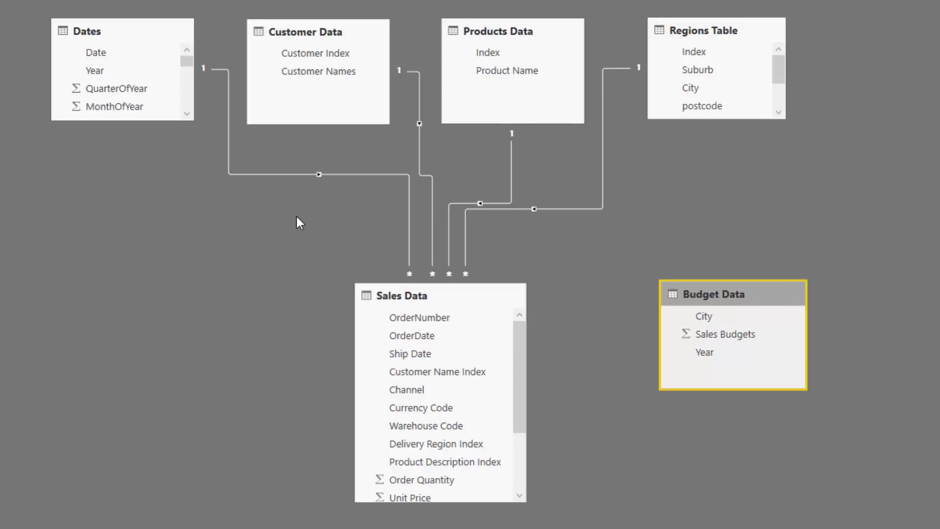
Go back to the TREATAS Function Tutorial report page with the Year and city tables
click(16, 87)
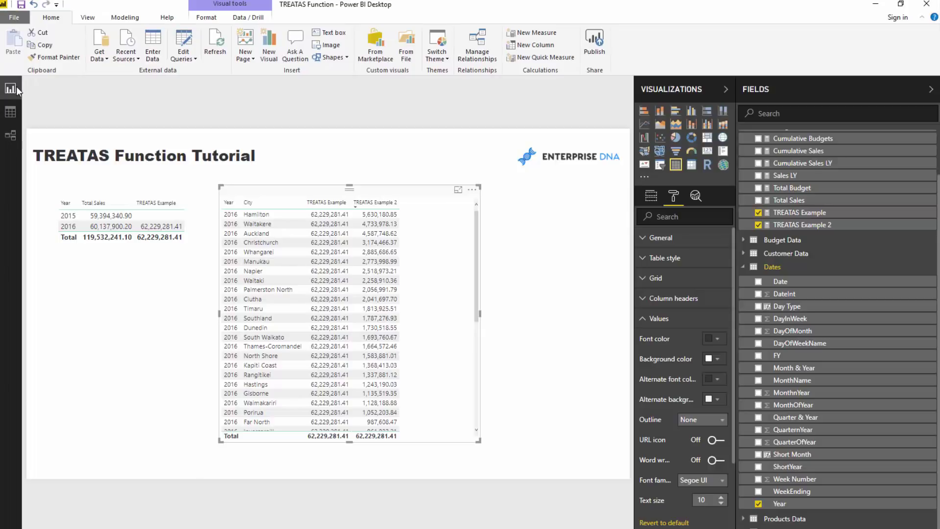